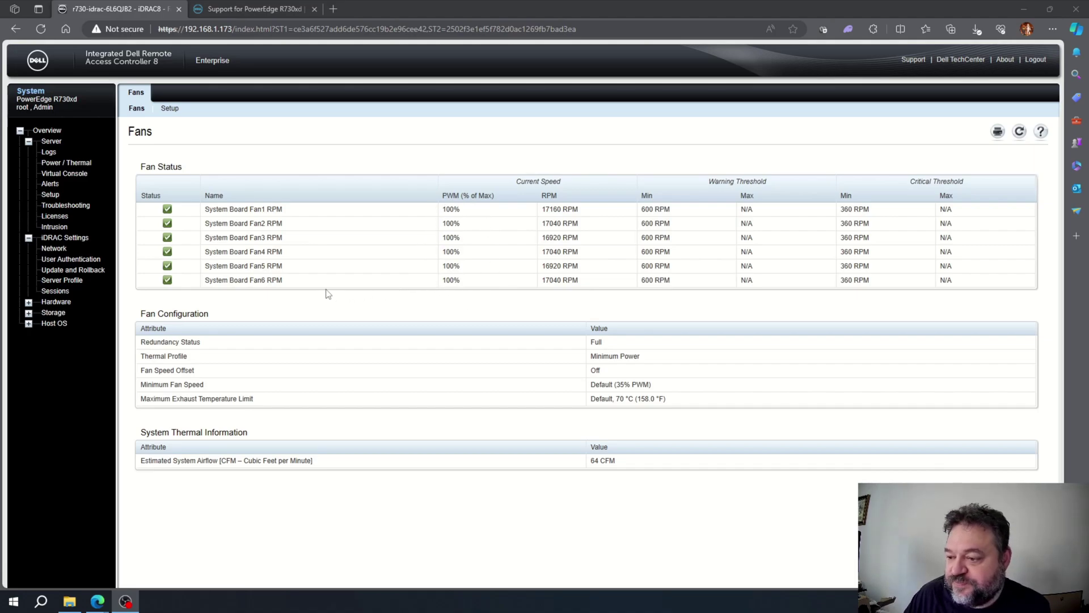
- Check in the iDRAC network settings that IPMI over LAN is enabled
click(55, 249)
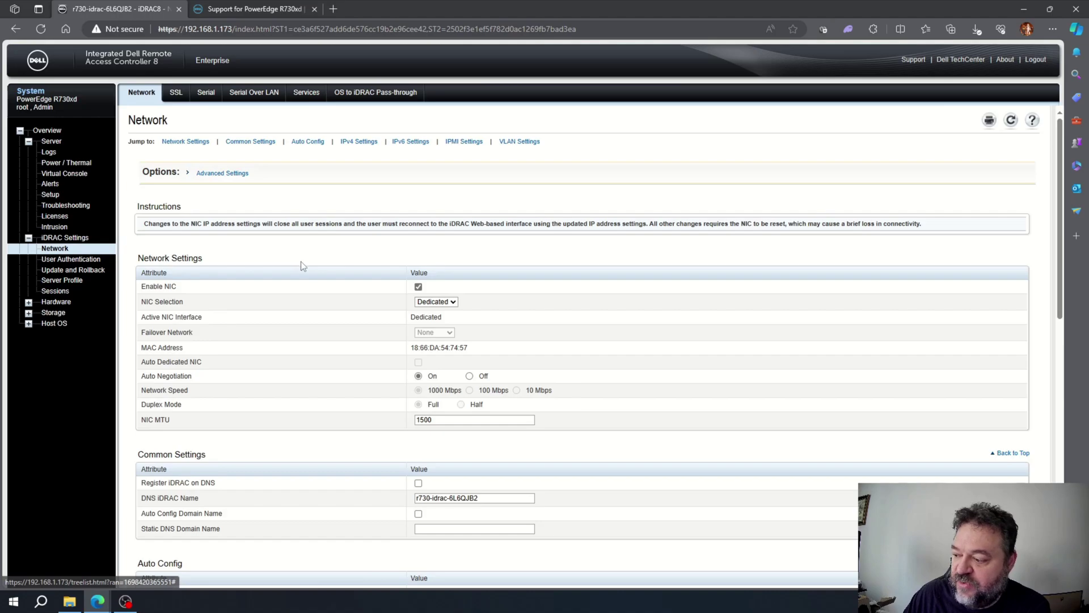
scroll(350, 297, down, 5)
scroll(348, 298, down, 5)
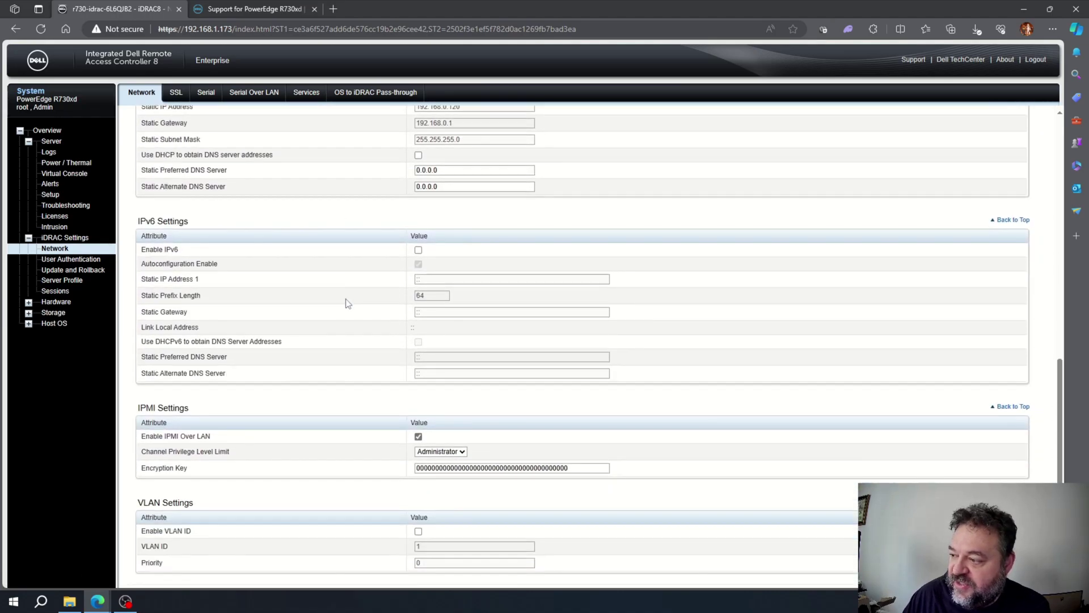
scroll(323, 301, down, 1)
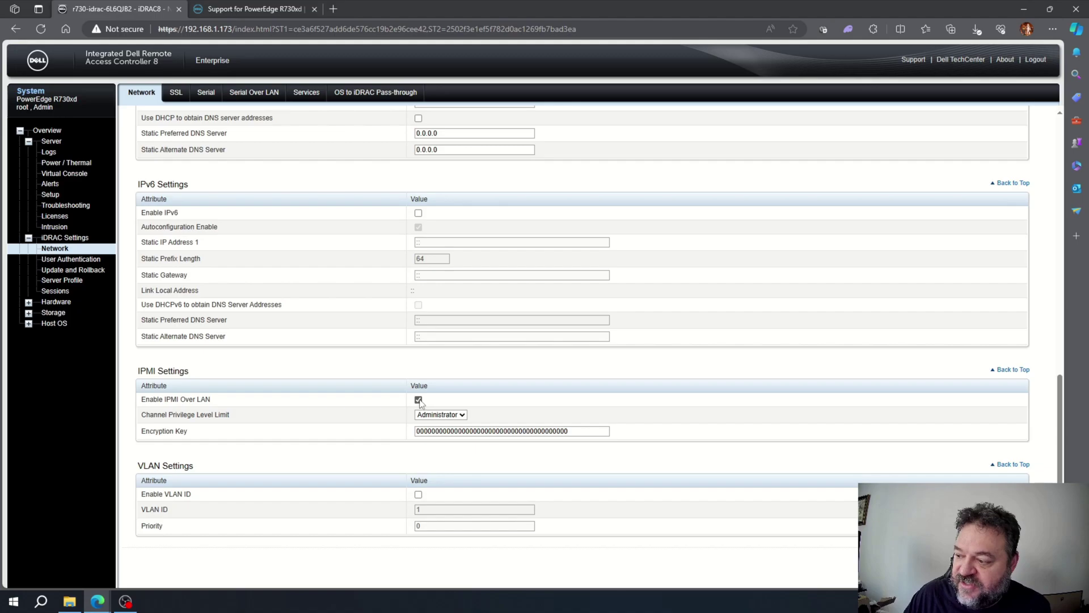
scroll(305, 250, up, 3)
scroll(260, 268, up, 10)
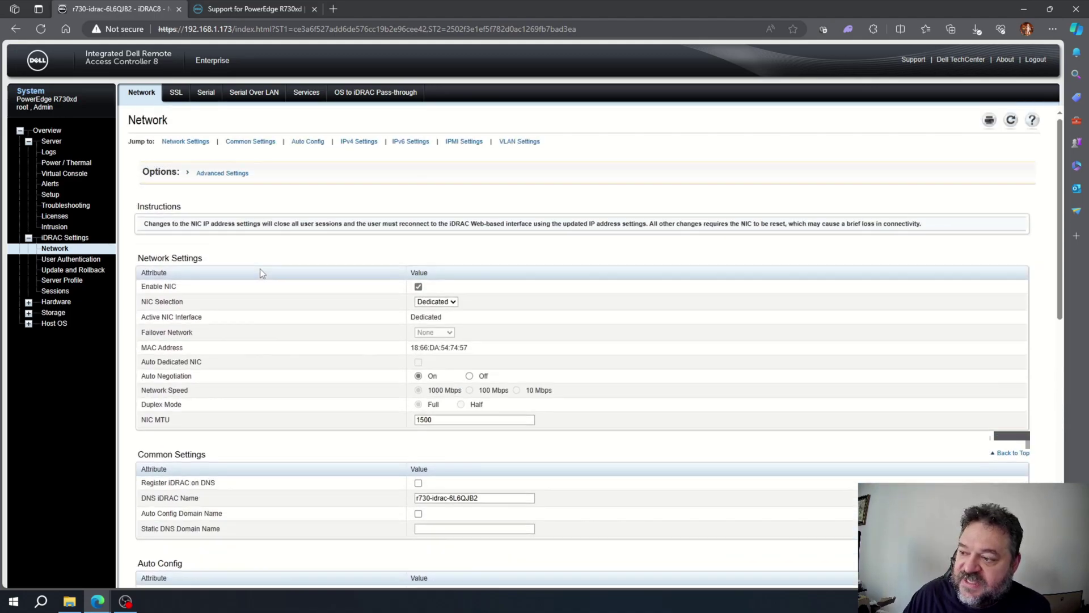
- Download Dell OpenManage BMC Utility v9.2.0 from the PowerEdge R730xd support page's driver list
click(251, 11)
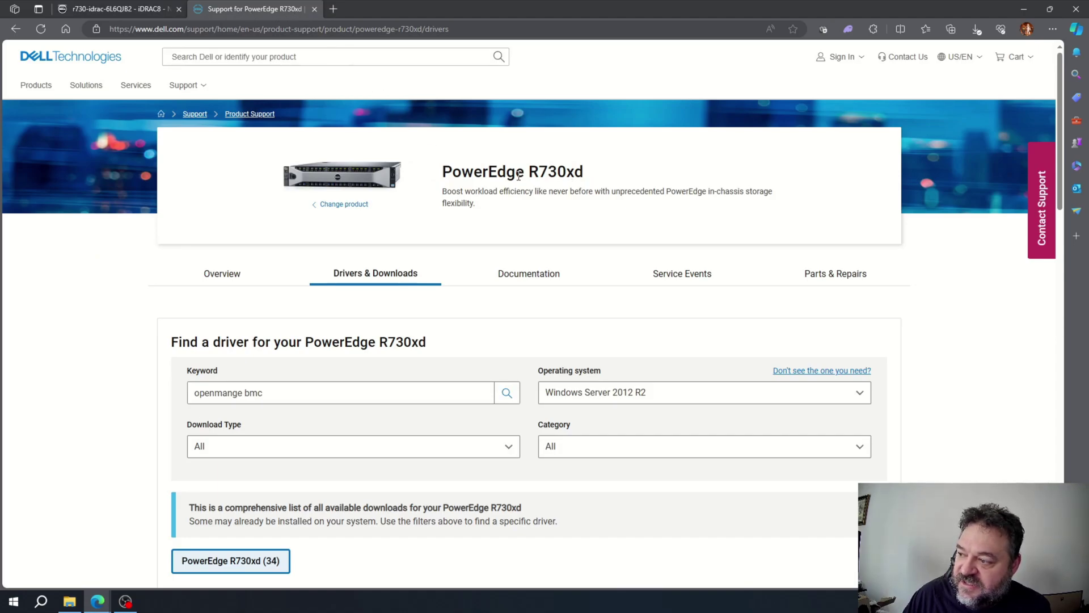
scroll(494, 207, down, 1)
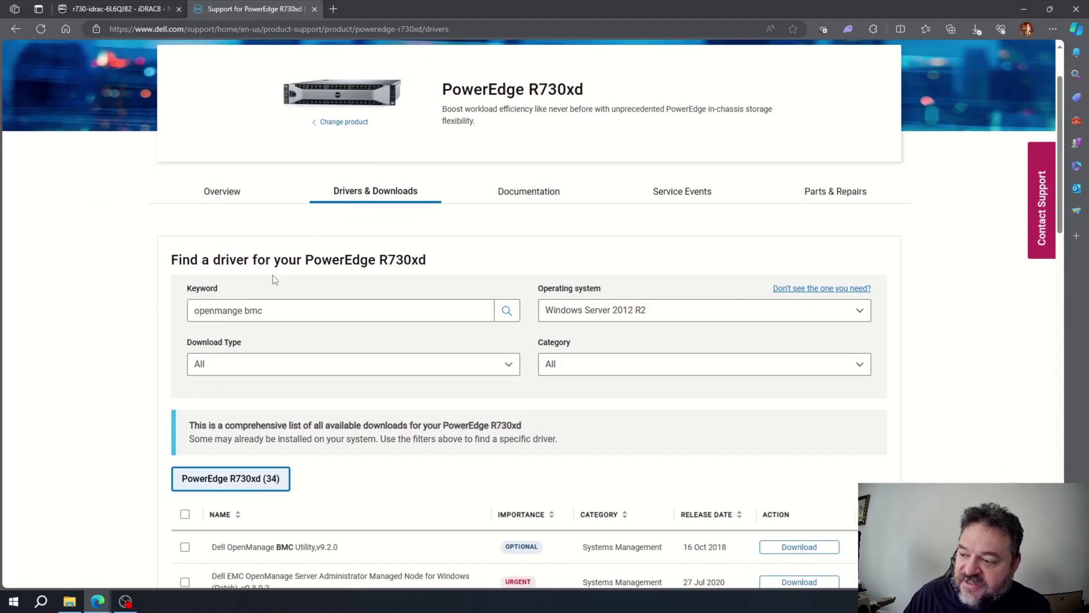
scroll(275, 309, down, 3)
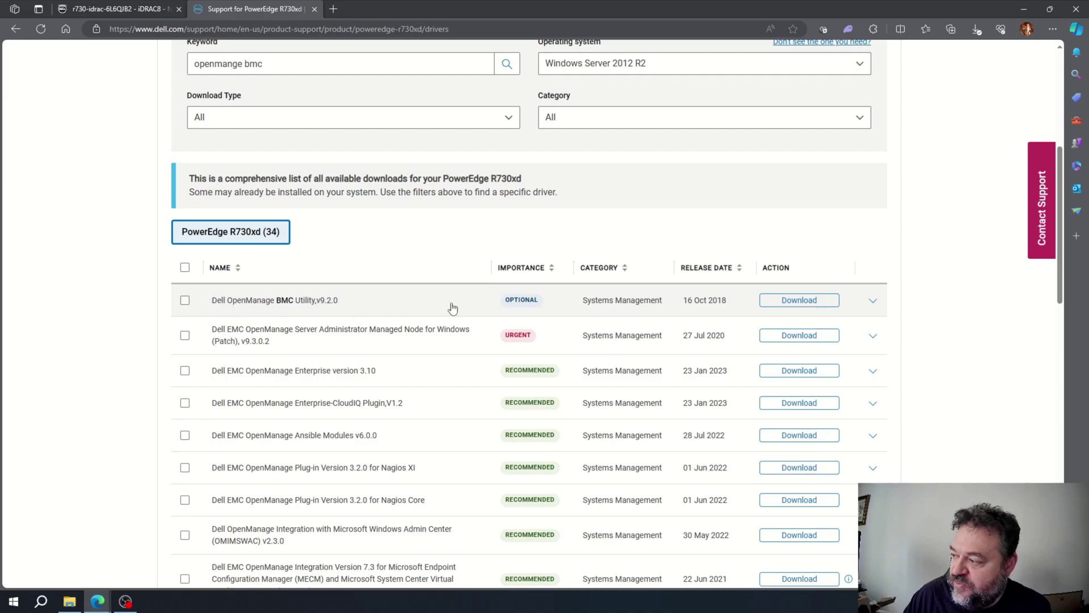
click(808, 302)
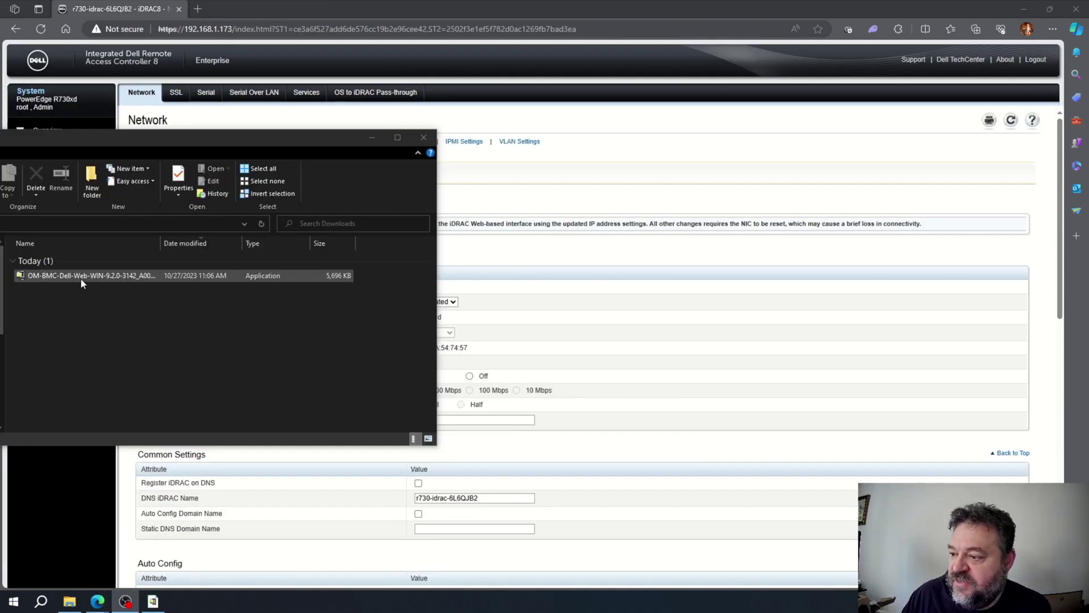
- Run the downloaded OM-BMC-Dell-Web-WIN-9.2.0 self-extractor and unzip its files to c:\OpenManage
click(82, 277)
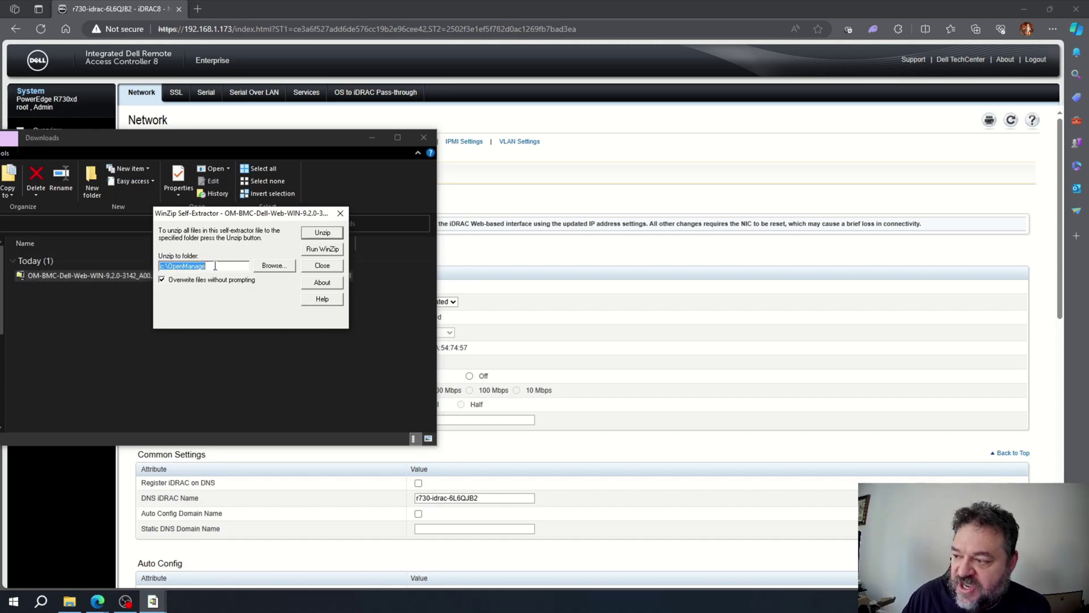
click(325, 235)
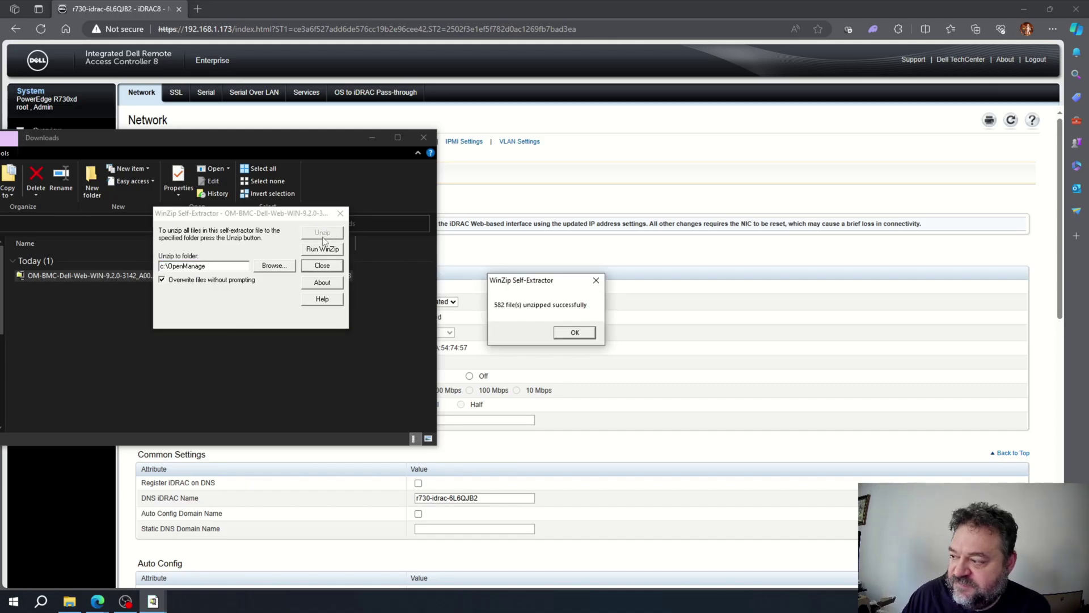
click(574, 333)
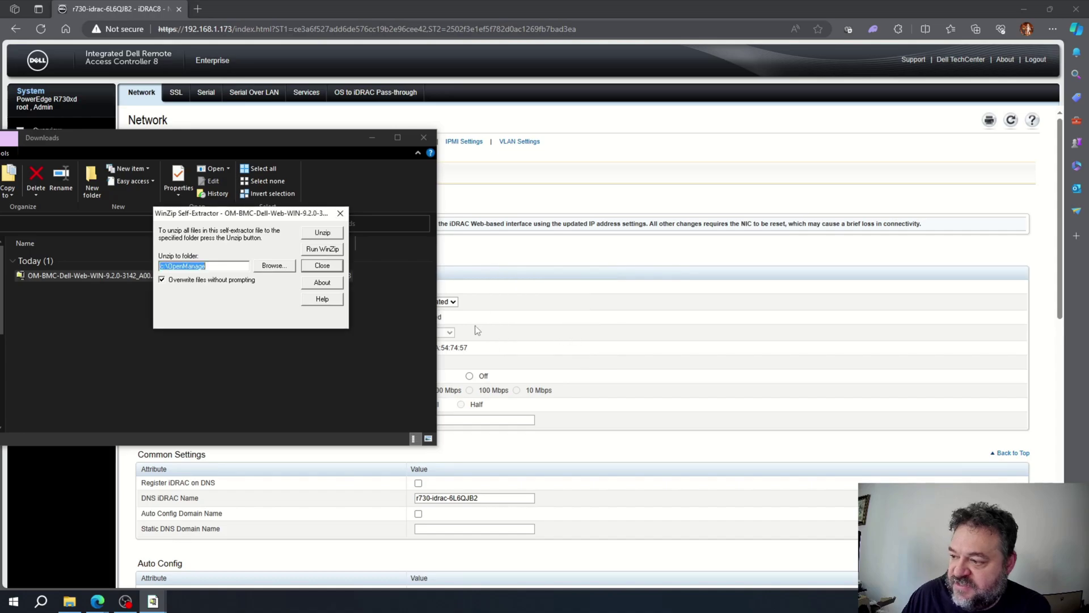
click(340, 213)
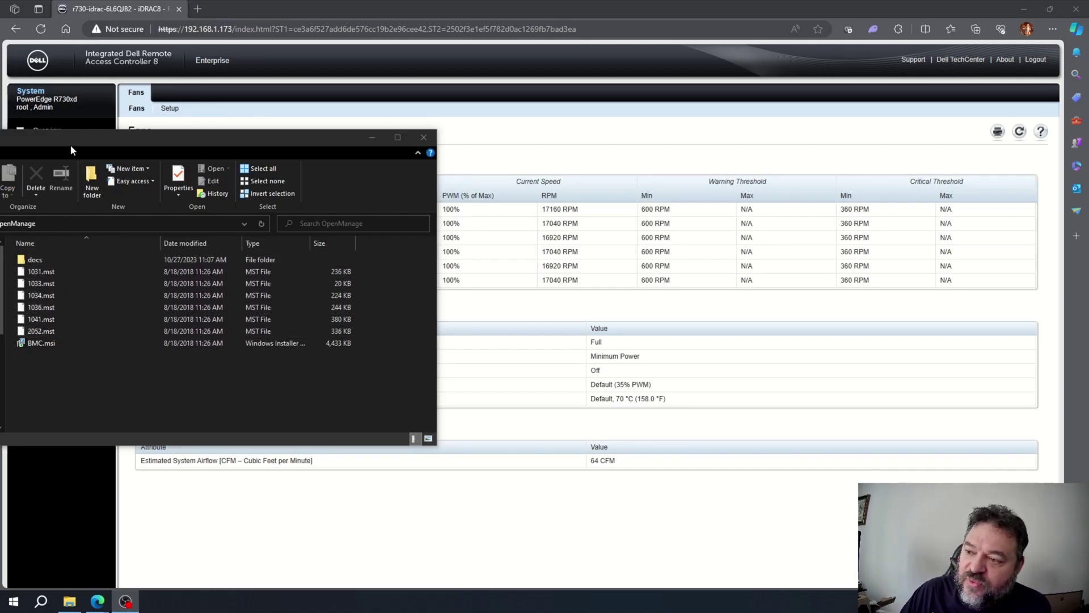
- Install Dell EMC OpenManage BMC Utilities from BMC.msi, accepting the license and the default destination folder, and close the OpenManage folder window
drag(71, 150, 77, 149)
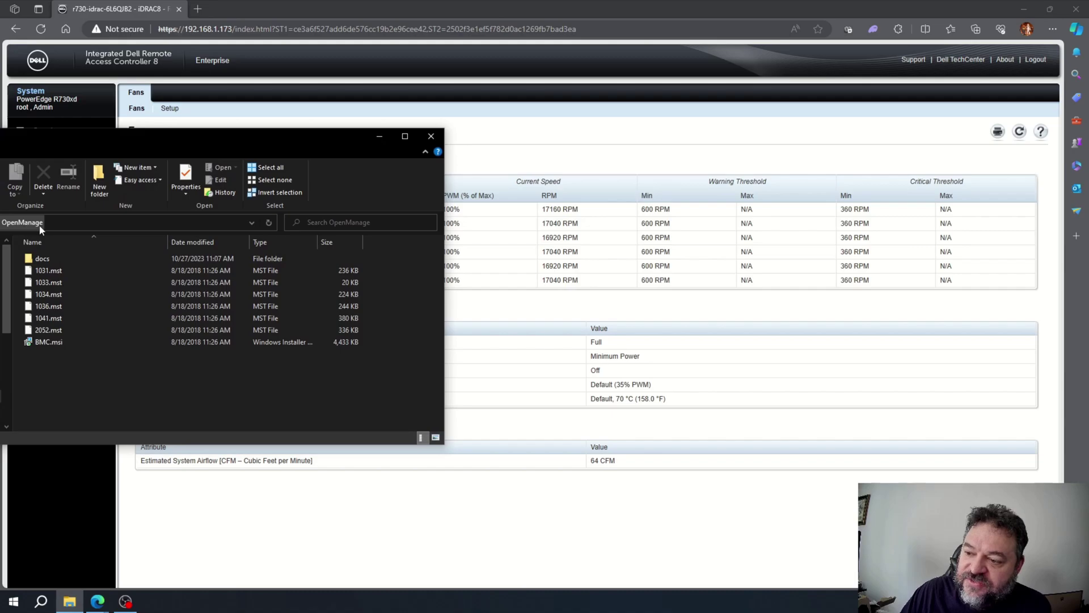
click(50, 344)
double_click(50, 343)
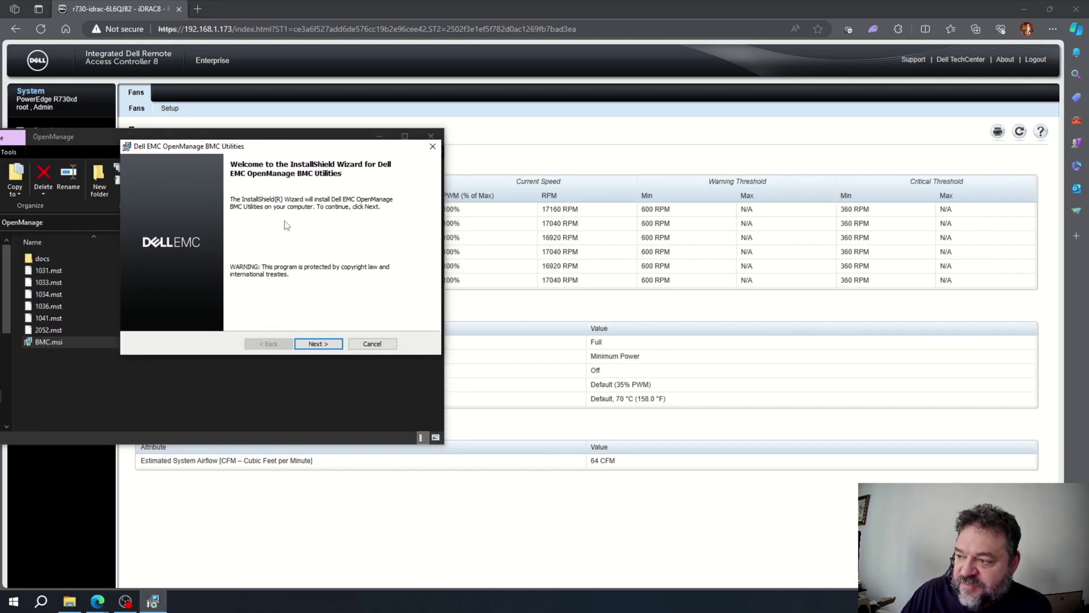
click(329, 346)
click(169, 302)
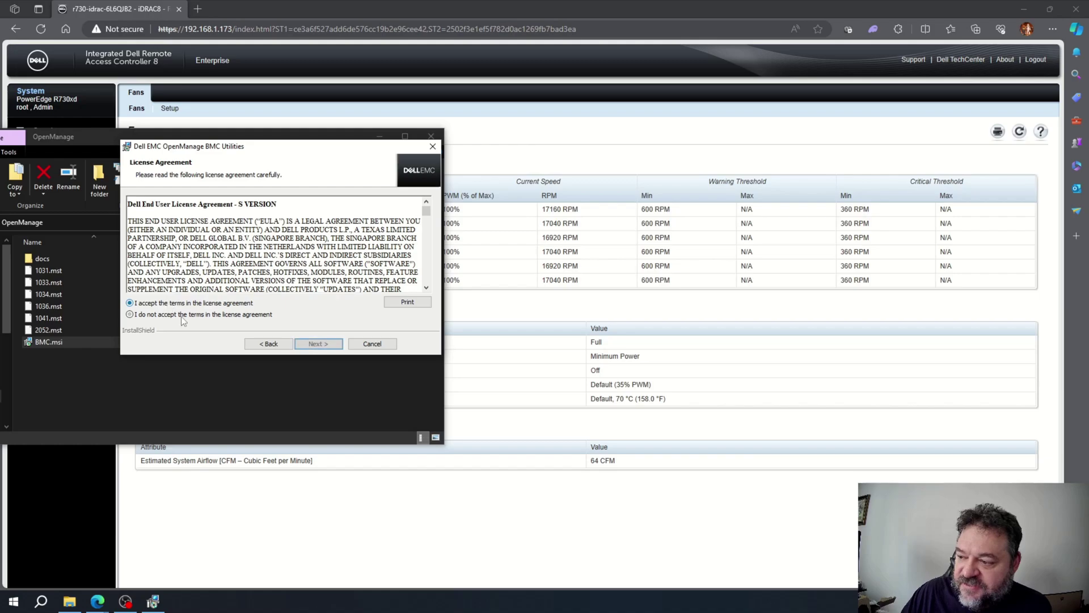
click(318, 343)
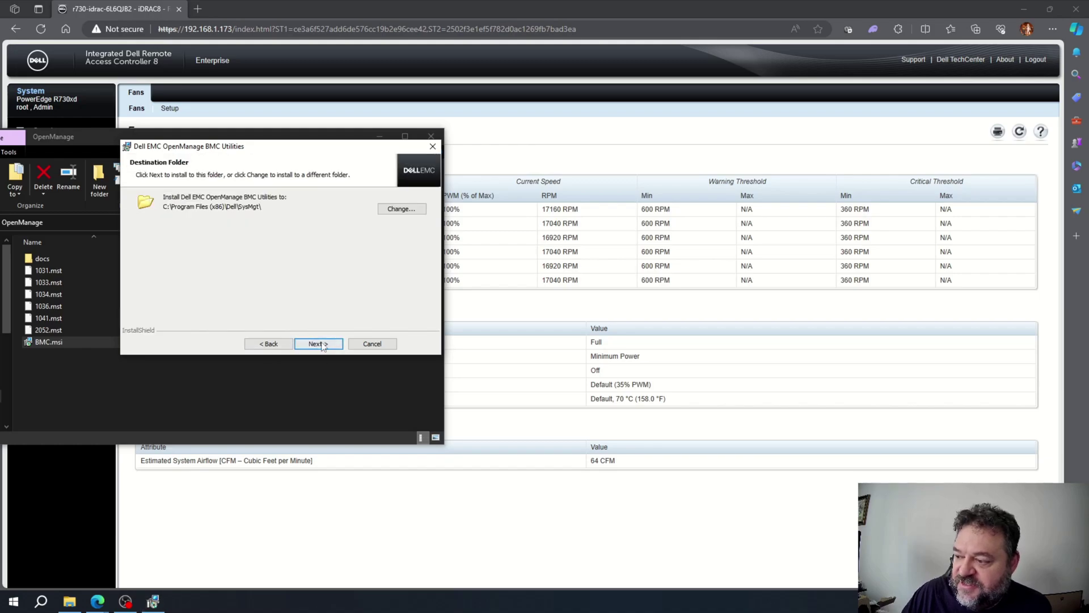
click(320, 345)
click(325, 346)
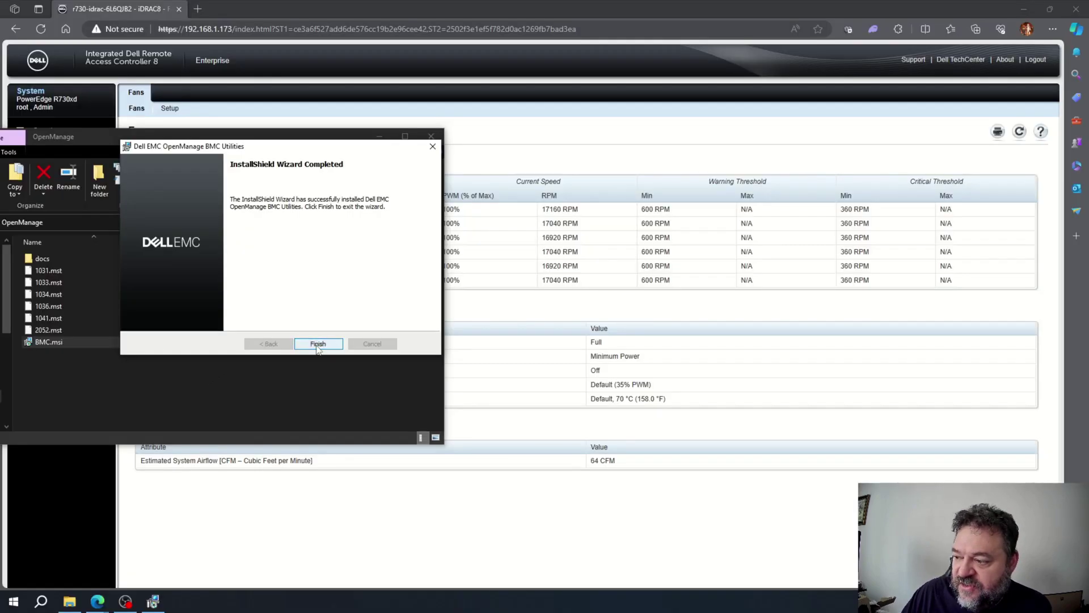
click(318, 345)
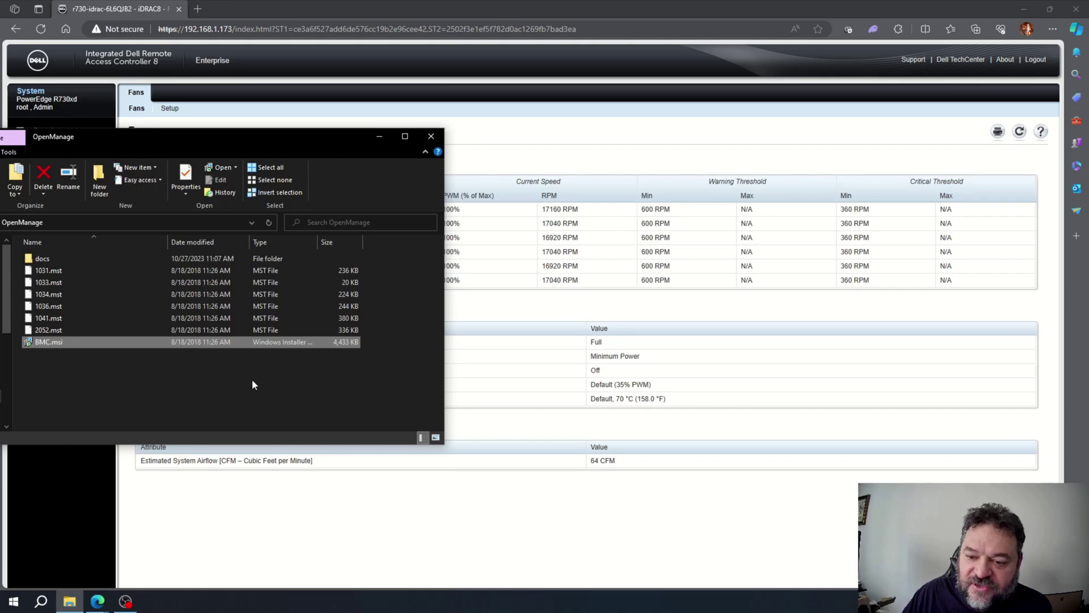
click(431, 137)
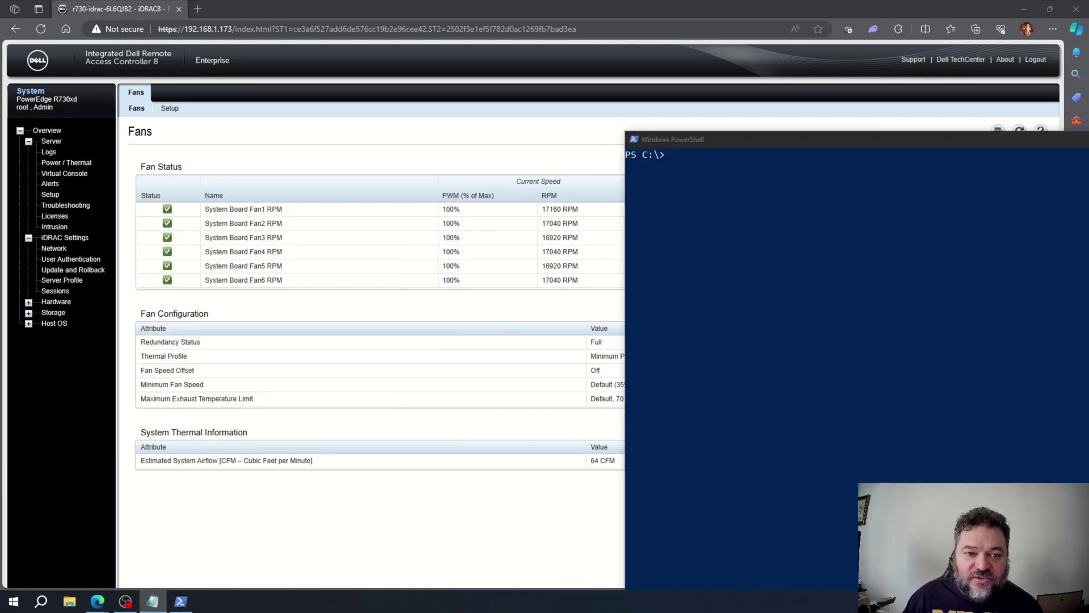
- Change the PowerShell directory to C:\Program Files (x86)\Dell\SysMgt\bmc
click(687, 161)
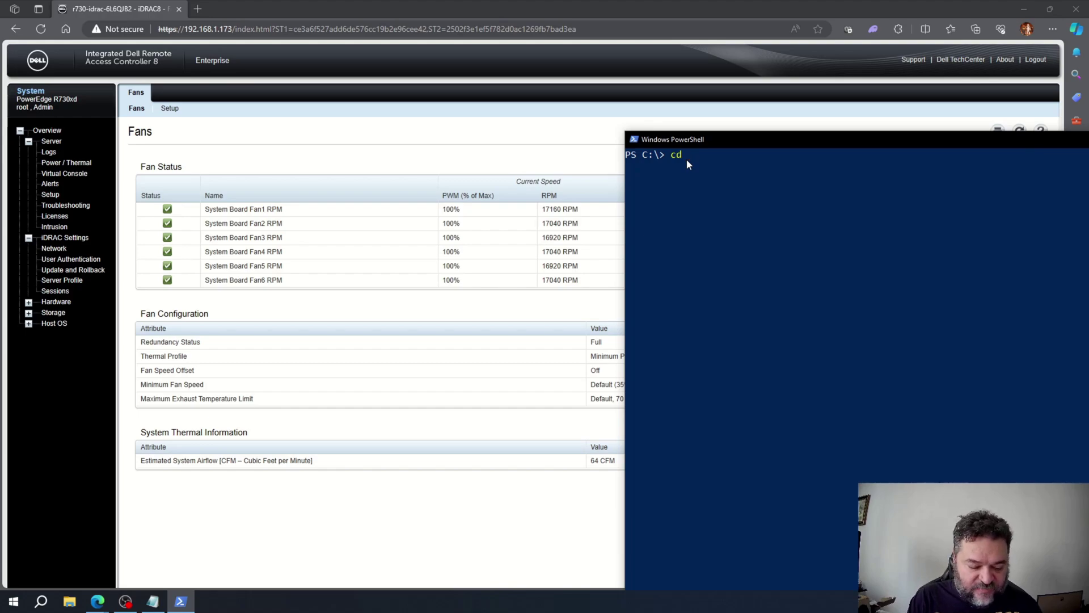
key(Tab)
key(Tab)
key(Tab)
key(Tab)
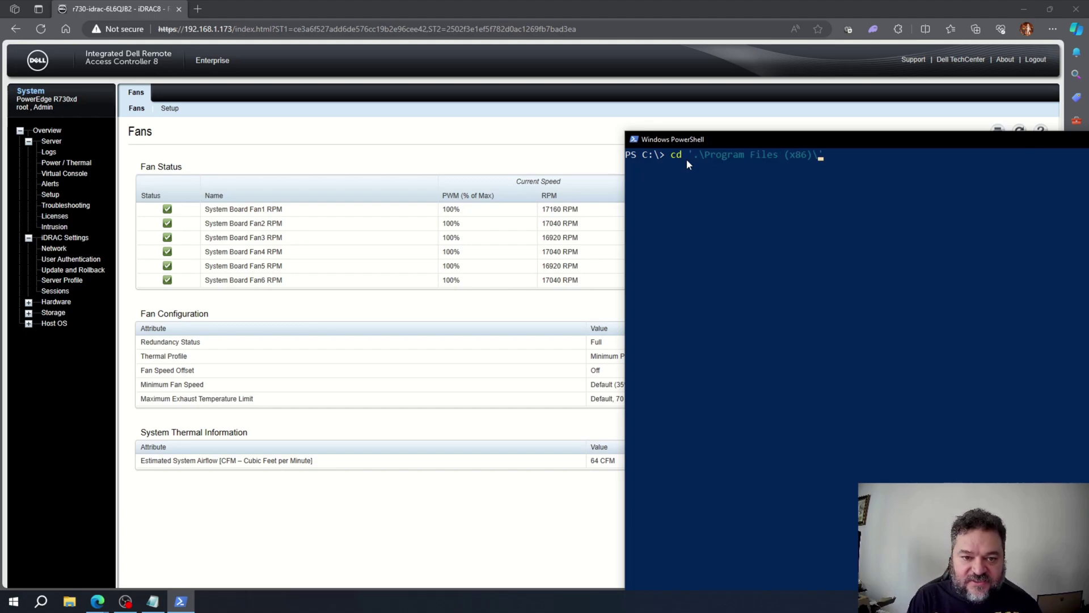
text(D)
key(Tab)
key(Tab)
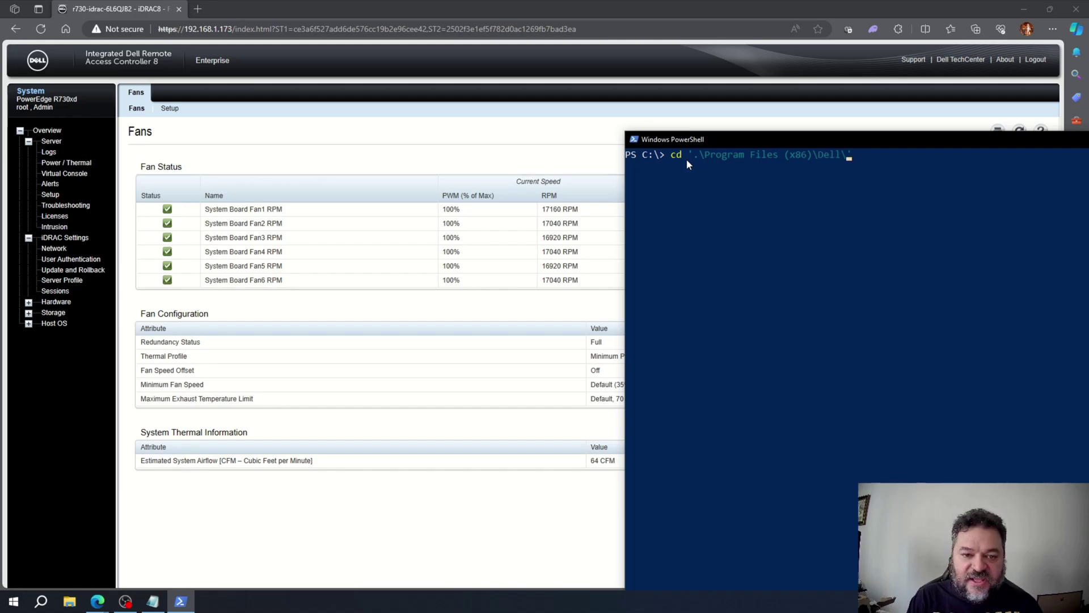
text(S)
key(Tab)
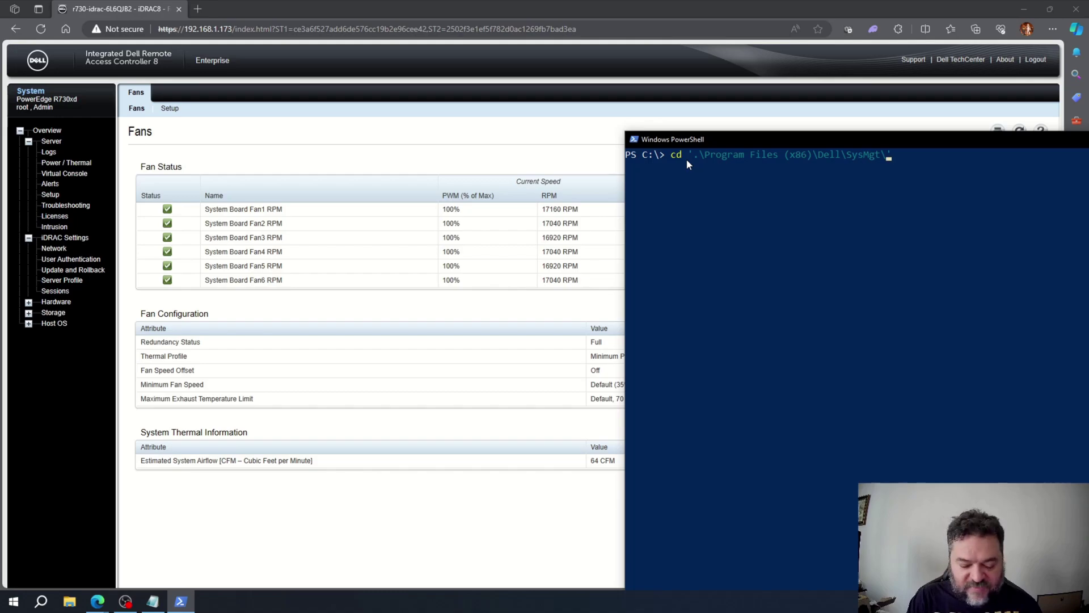
text(bm)
key(Tab)
key(Return)
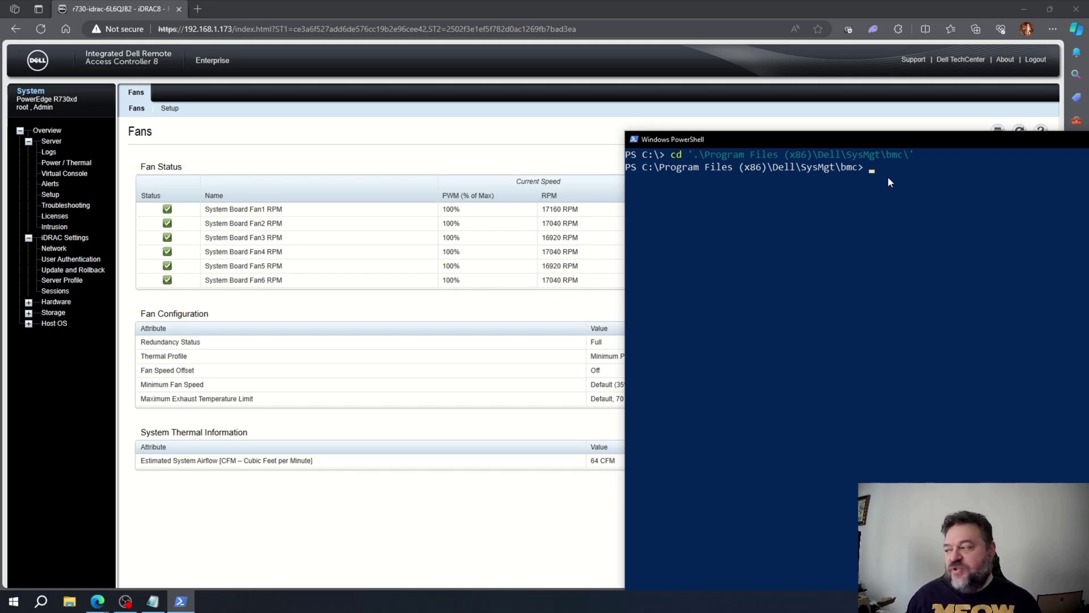
- Query 192.168.1.173 using ipmitool over lanplus with the command bytes 0xce 0x01 0x16 0x05 0x00 0x00 0x00
key(ctrl+v)
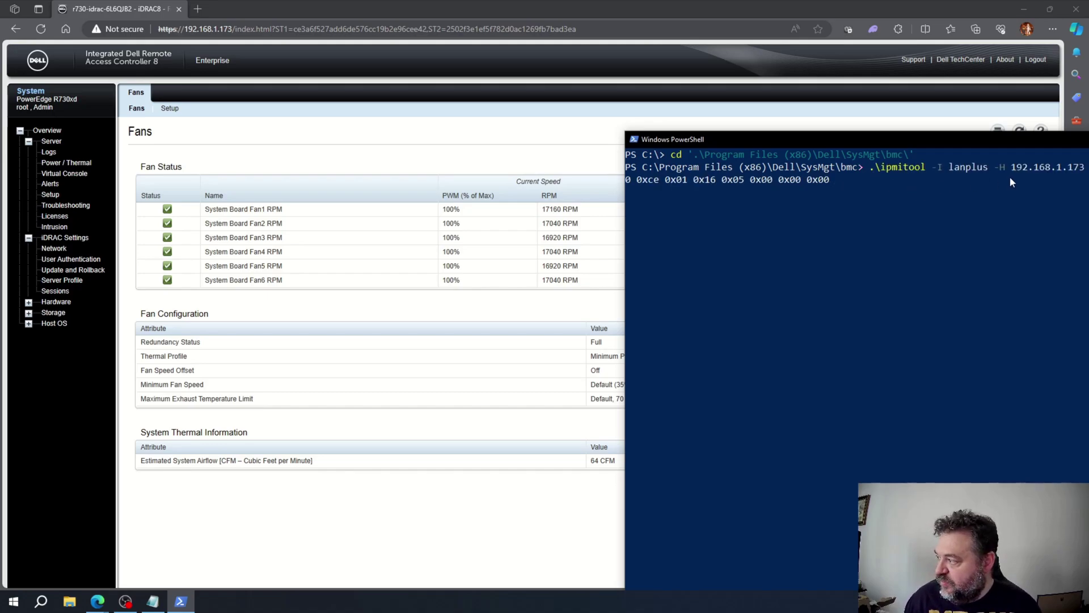
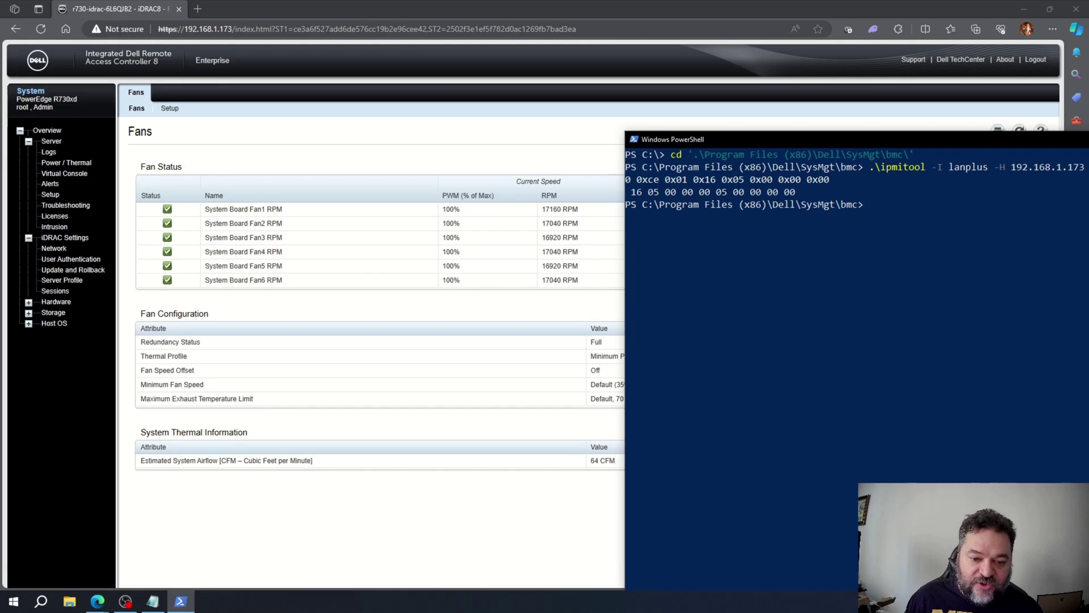
- Send the ipmitool command bytes 0xce 0x00 0x16 0x05 0x00 0x00 0x00 0x05 0x00 0x01 0x00 0x00 to 192.168.1.173 and repeat the 0xce 0x01 query
key(alt+Tab)
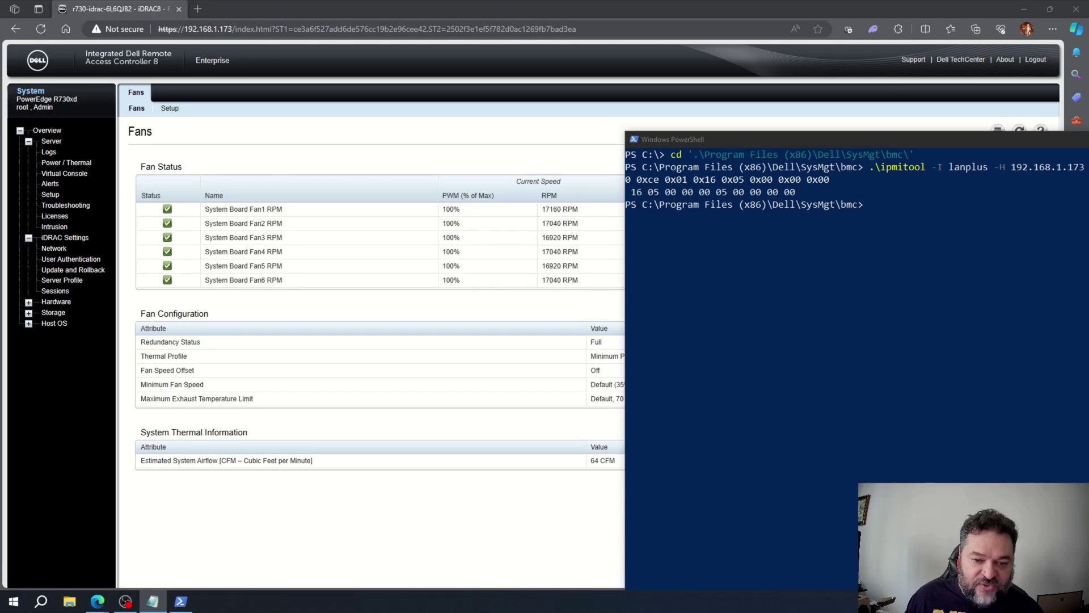
click(874, 207)
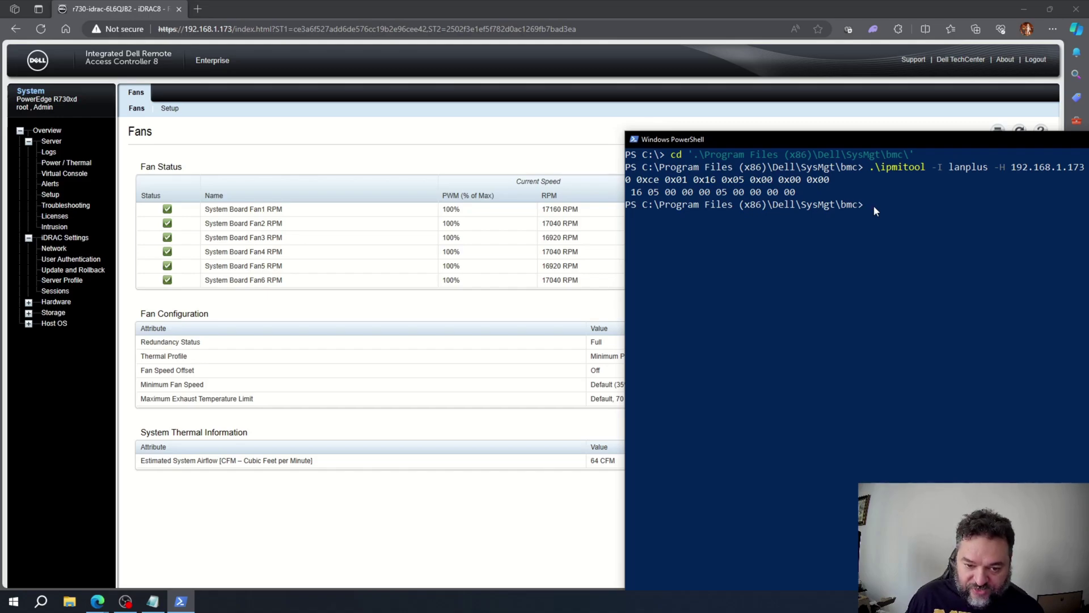
right_click(874, 209)
key(Return)
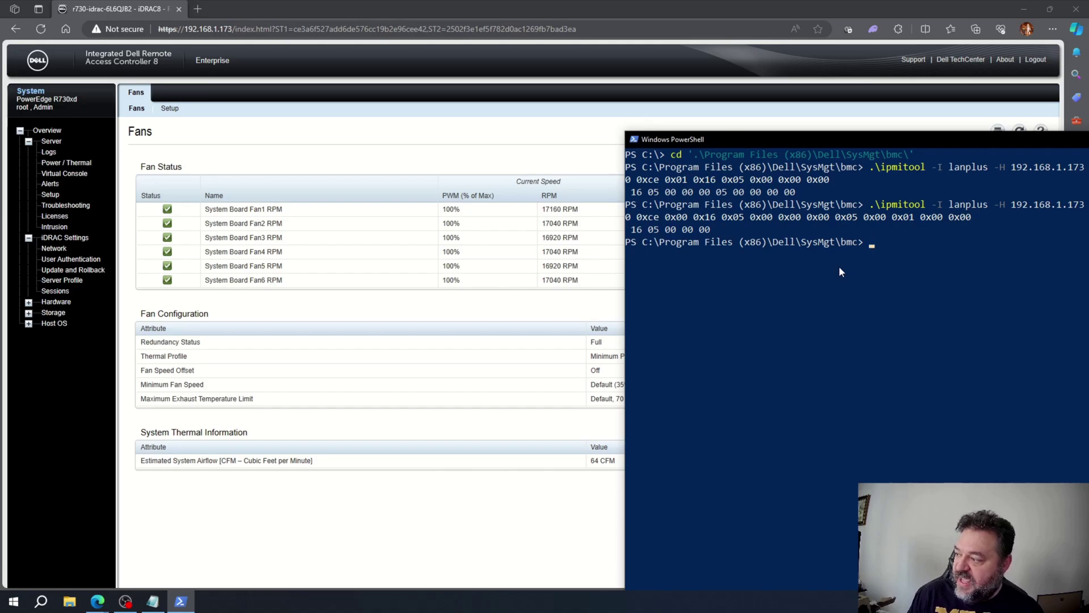
key(Up)
key(Up)
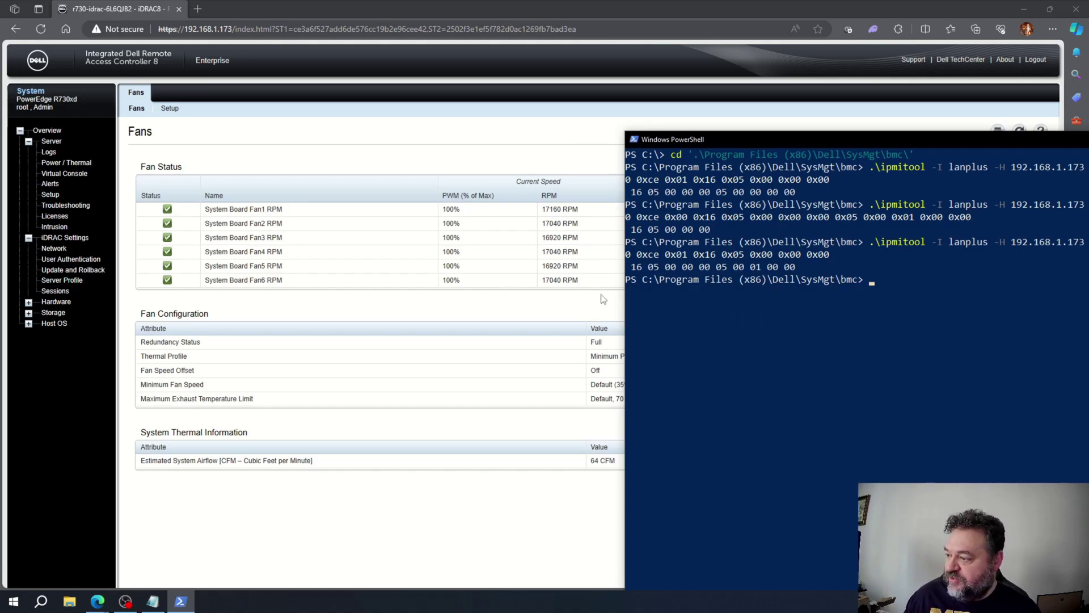
- Switch to the browser and reload the iDRAC page at 192.168.1.173 to recheck the fan speeds
click(516, 303)
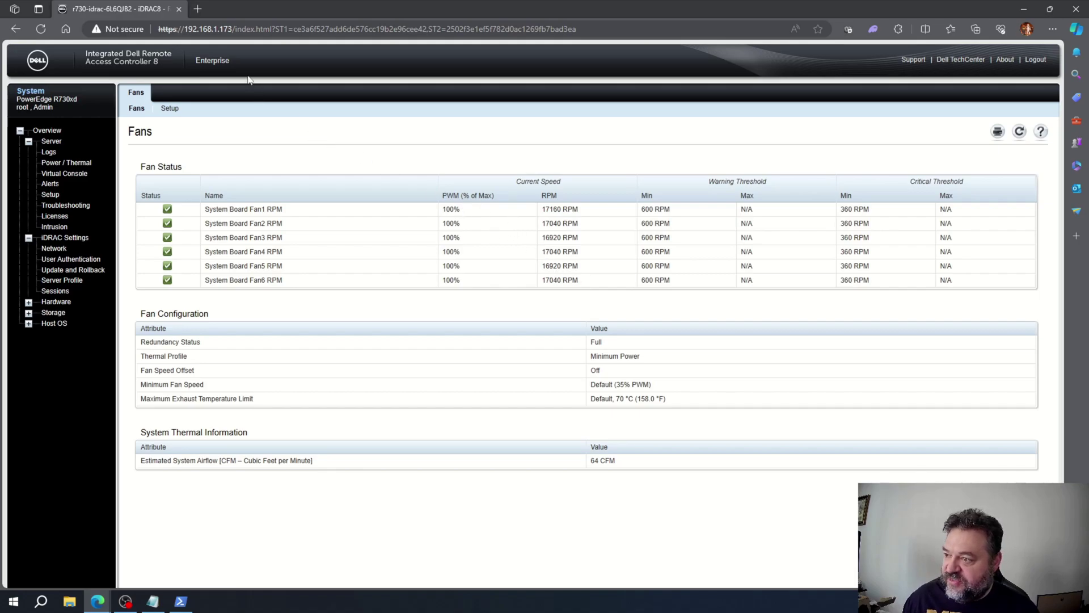
click(263, 31)
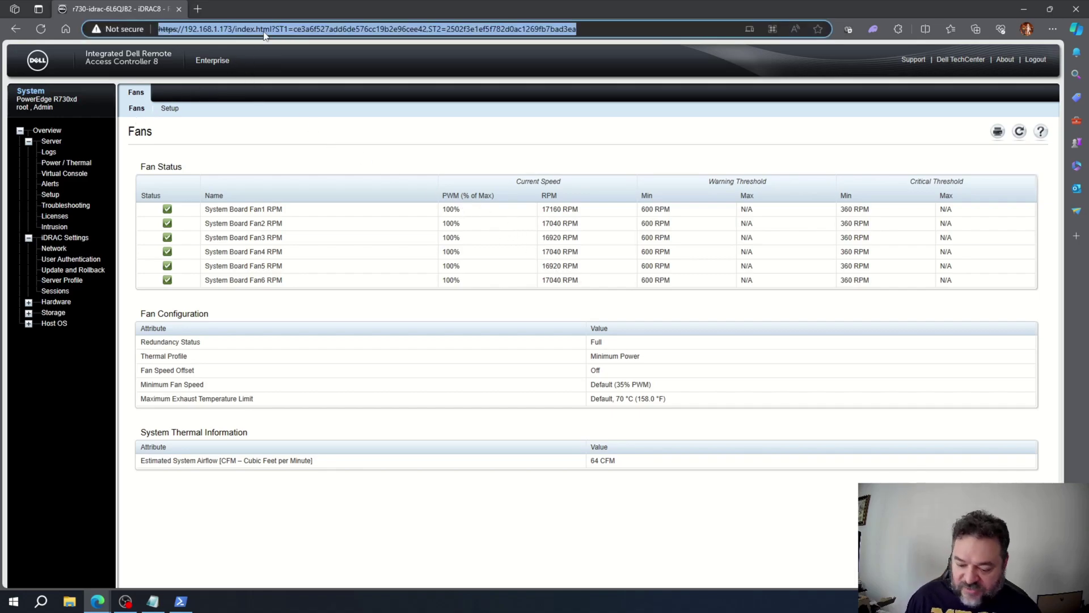
key(Return)
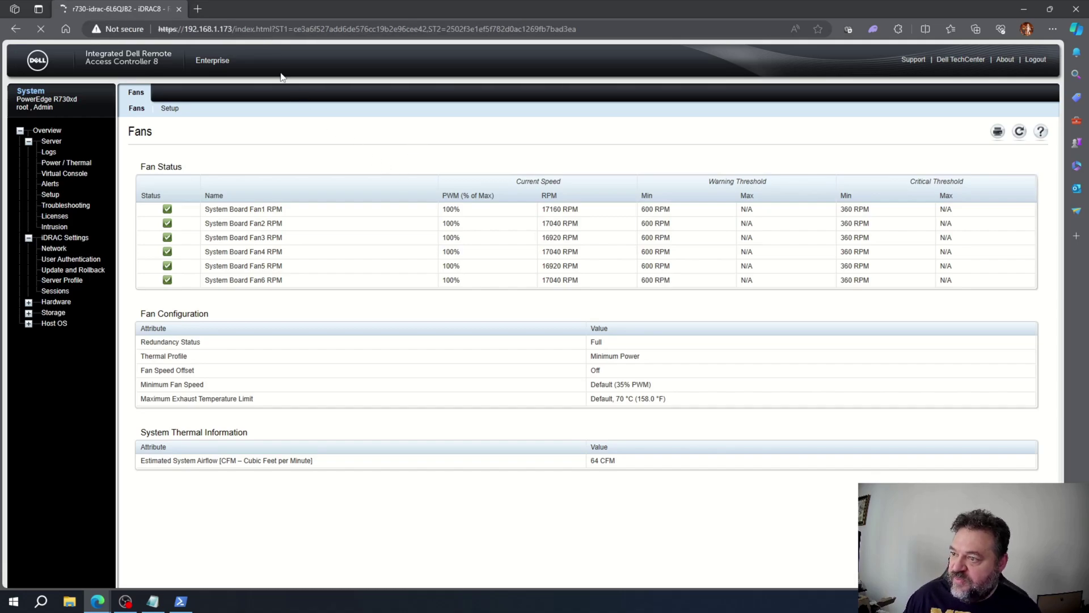